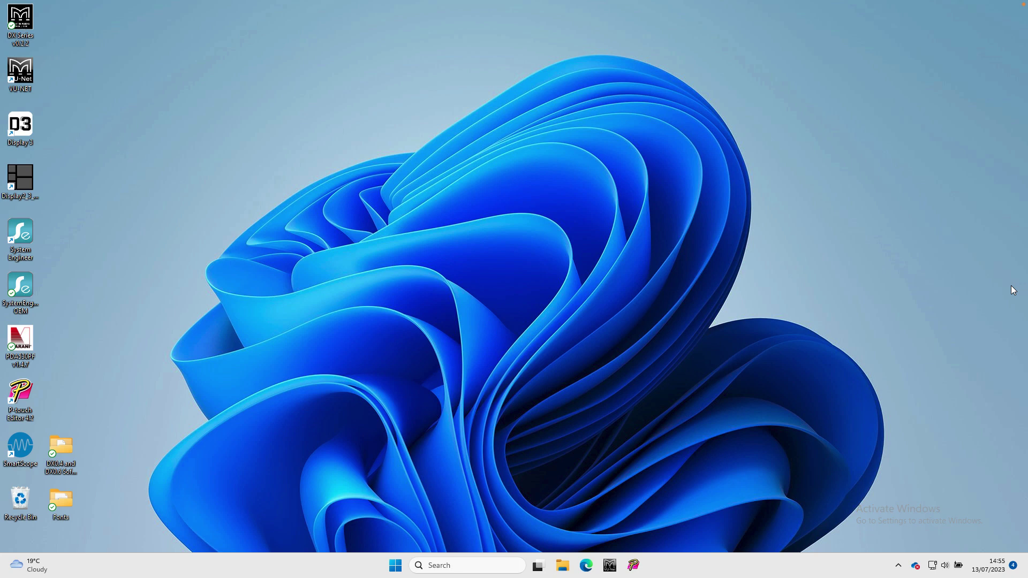
- Launch DX Series from its desktop shortcut to get an empty project workspace
double_click(28, 23)
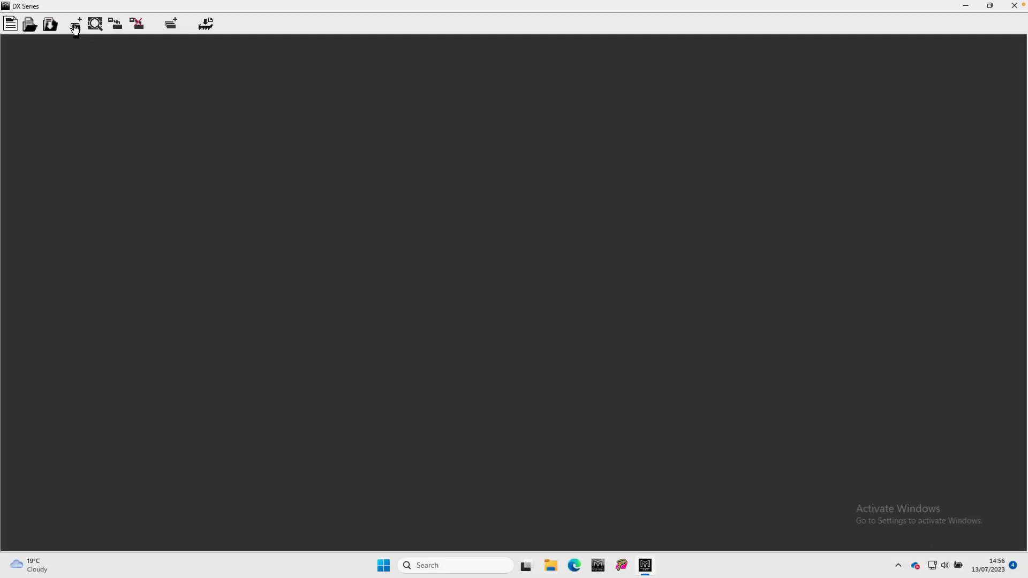
- Start a new DX0.6 device and settle on TCP/IP as its connection type
click(75, 27)
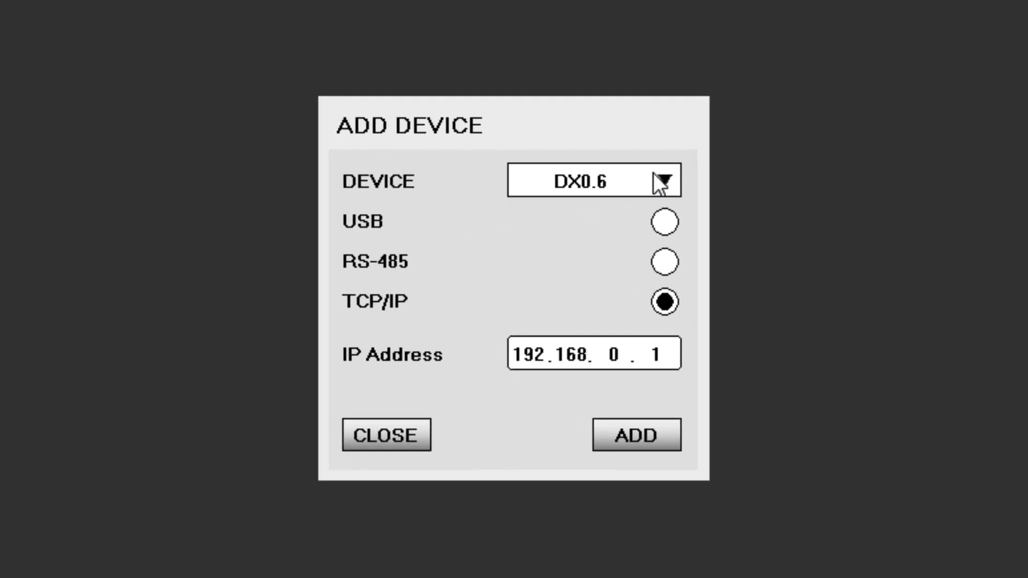
click(666, 181)
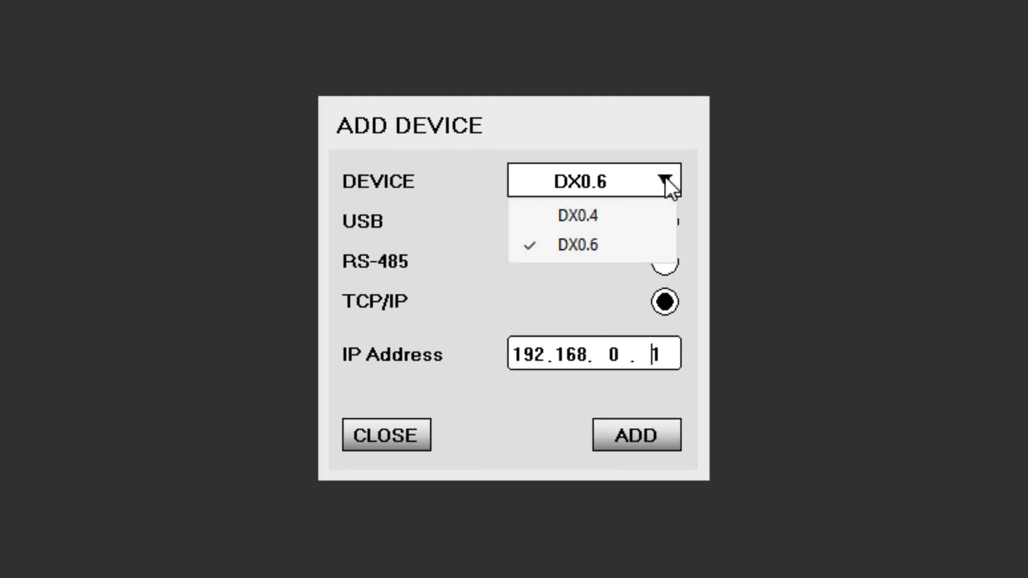
click(615, 242)
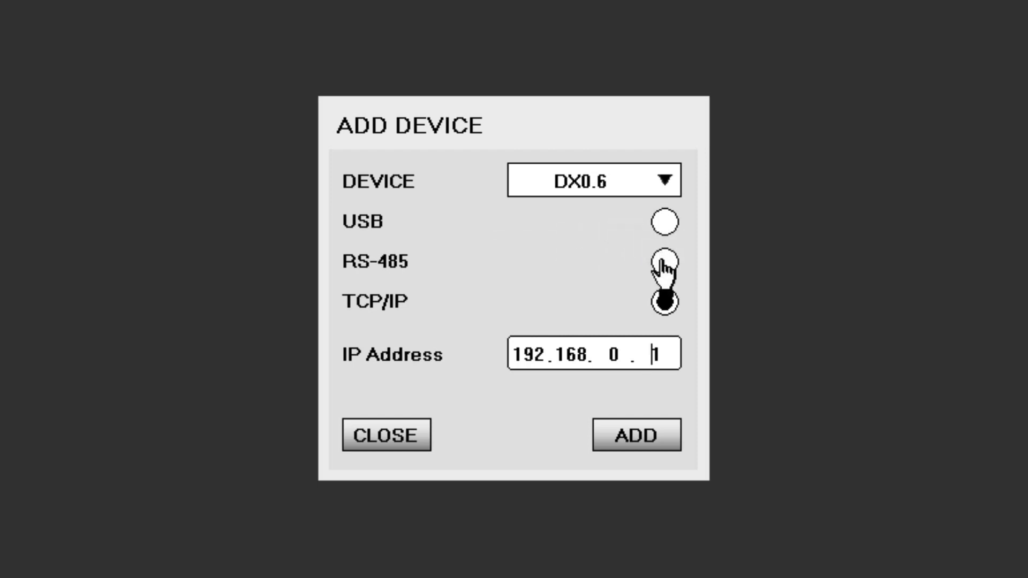
click(665, 222)
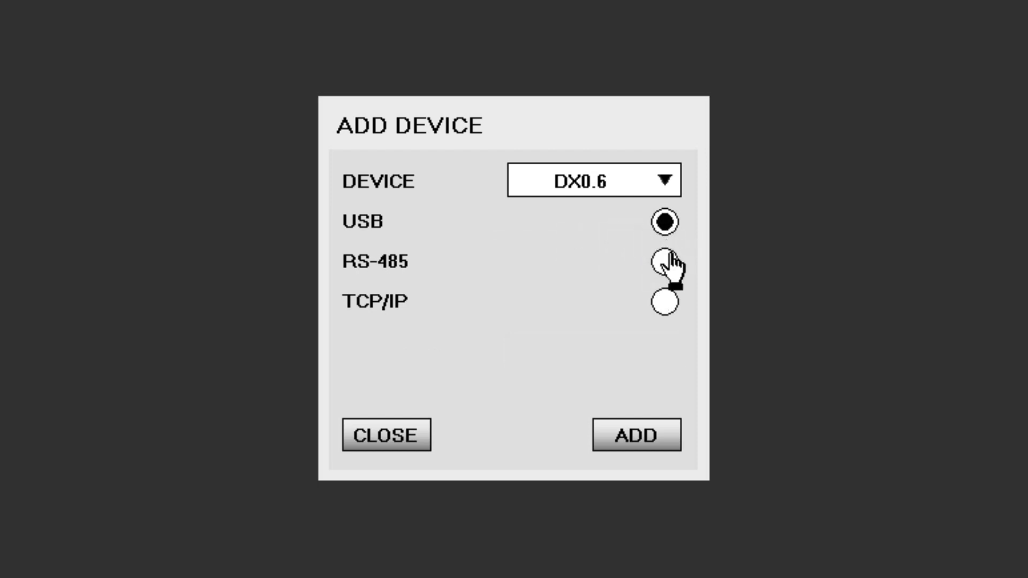
click(663, 267)
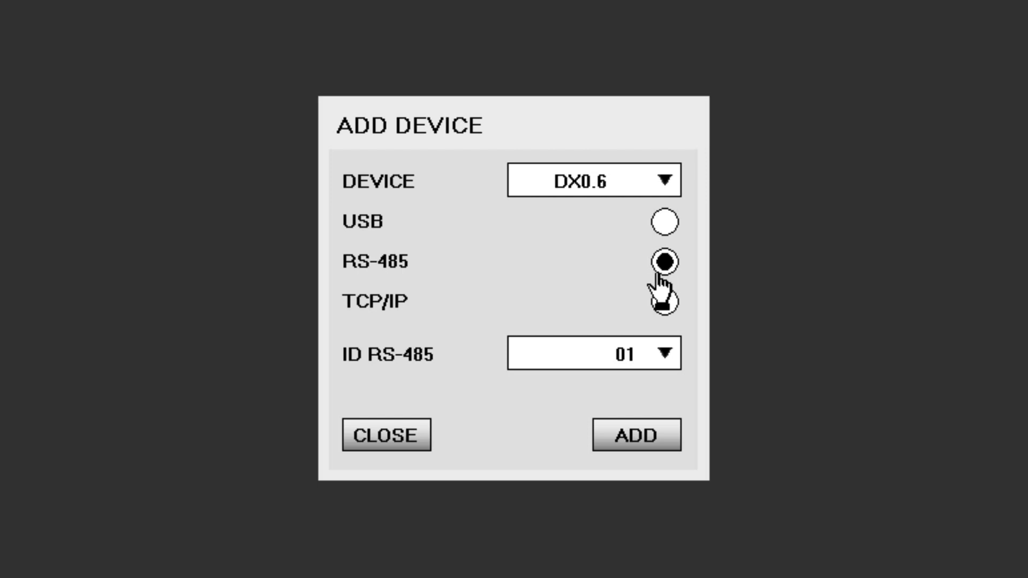
click(664, 303)
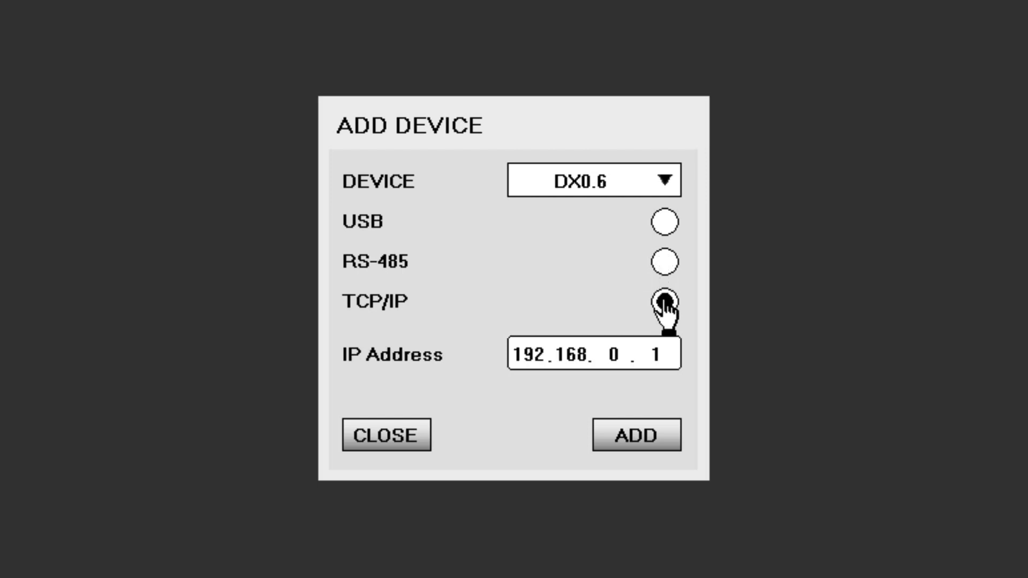
click(664, 265)
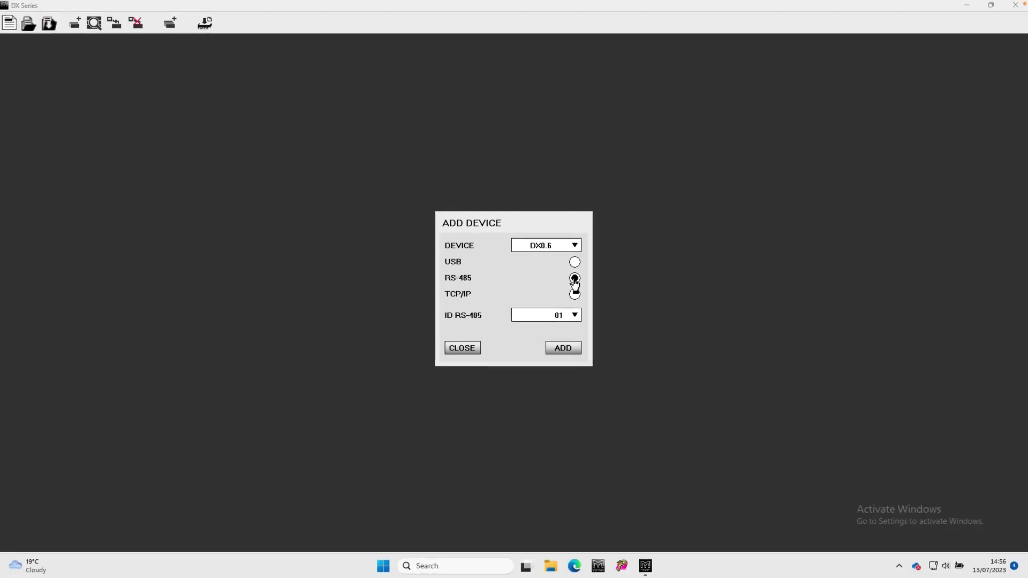
click(574, 316)
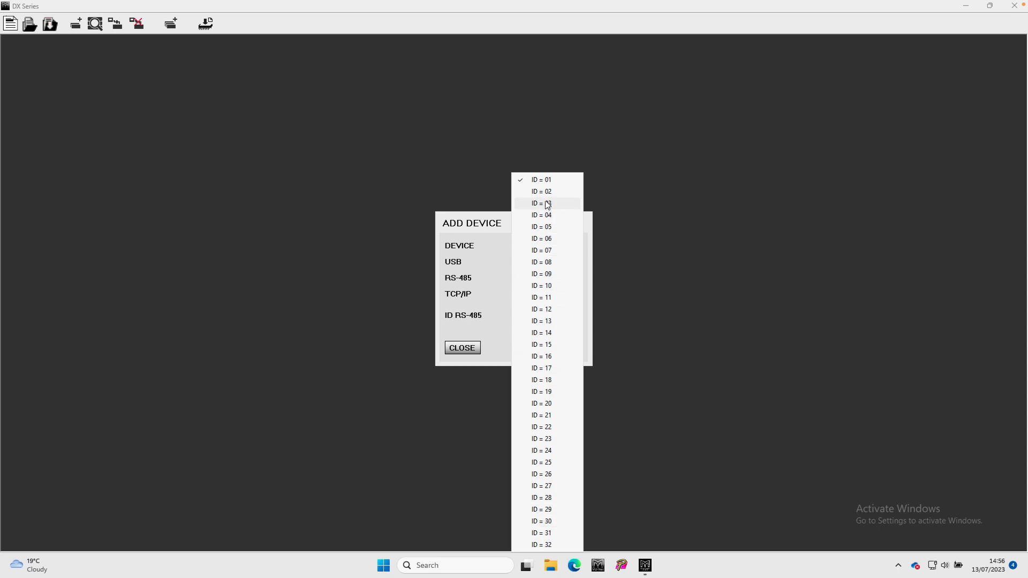
click(546, 180)
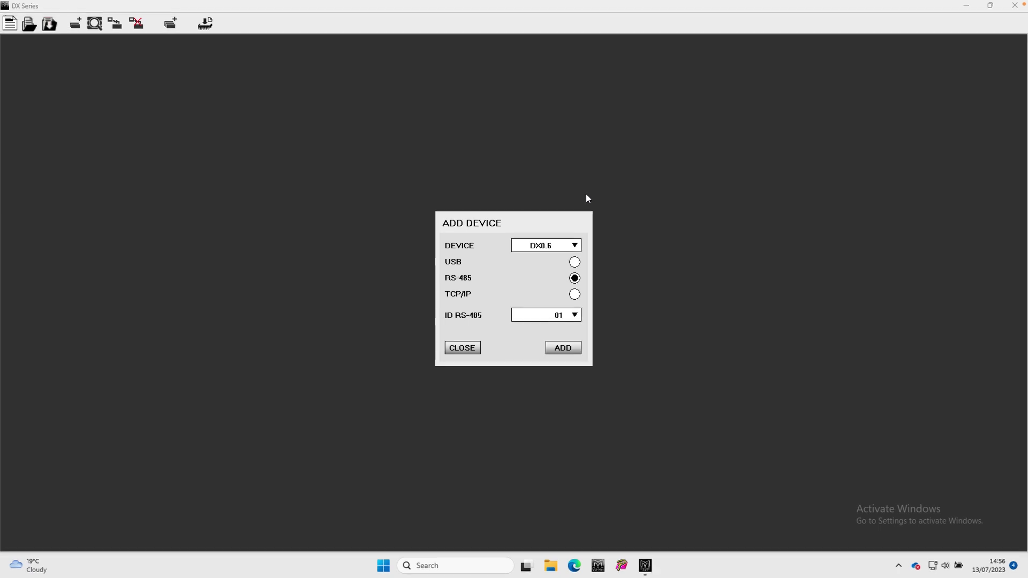
click(574, 294)
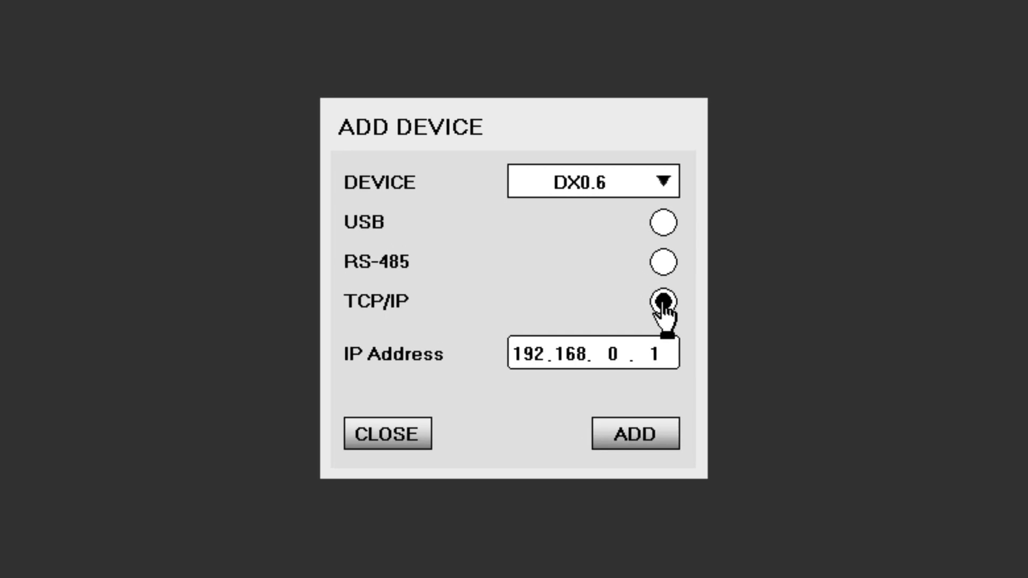
- Enter IP address 10.11.2.168 and add the DX0.6 to the project
double_click(534, 355)
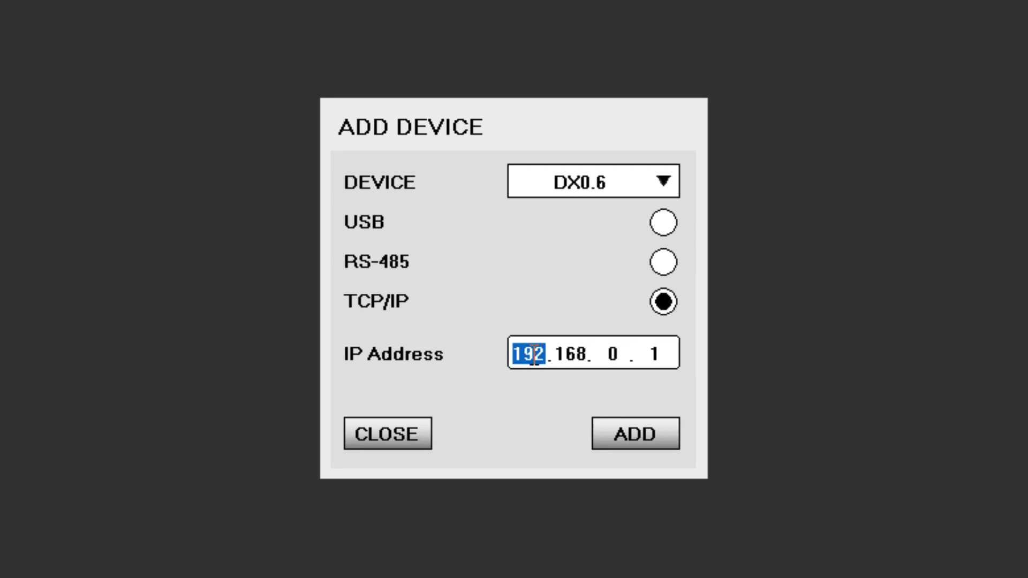
text(10)
double_click(573, 354)
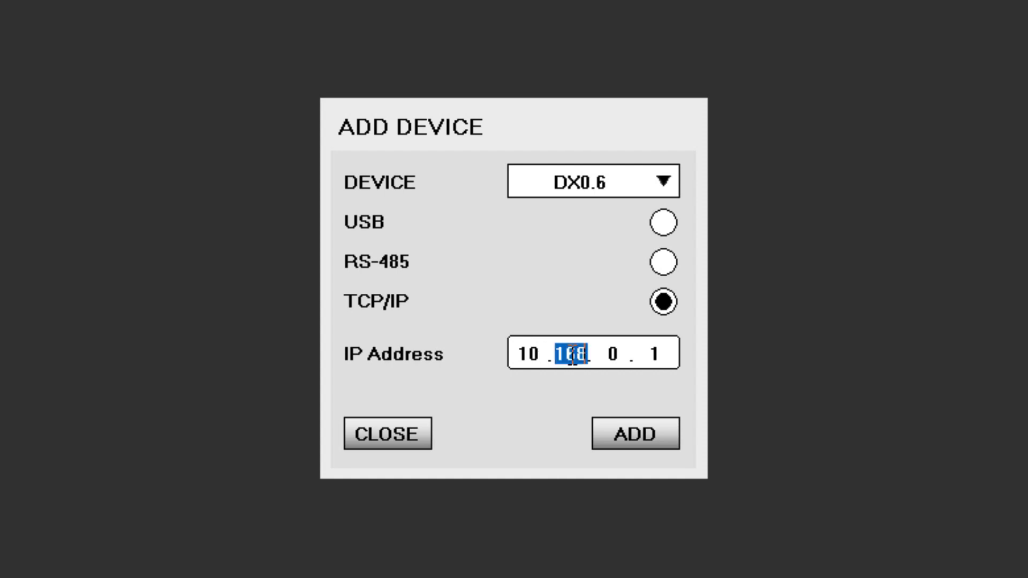
text(11)
double_click(610, 354)
text(2)
double_click(658, 354)
text(168)
click(635, 434)
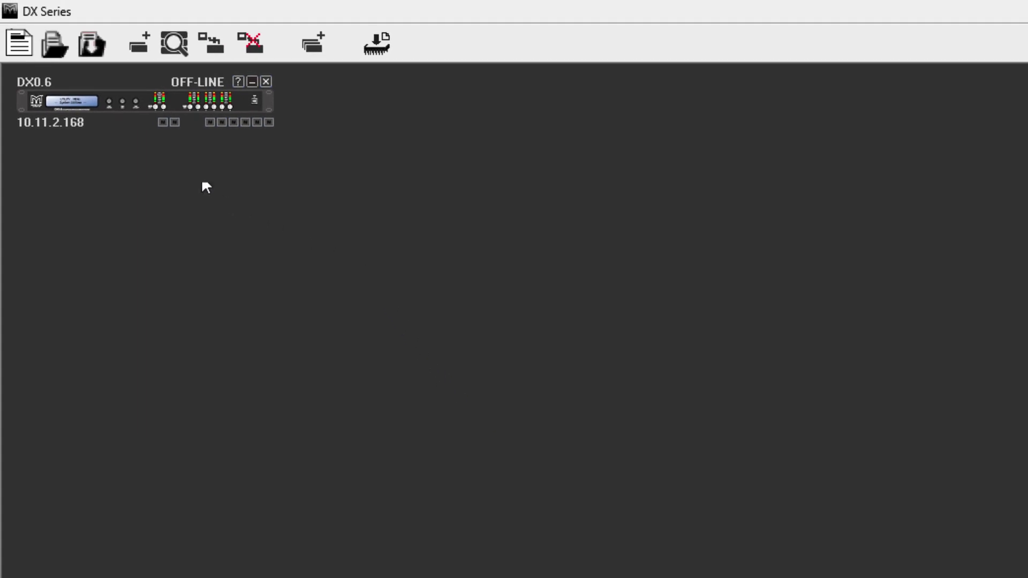
click(174, 43)
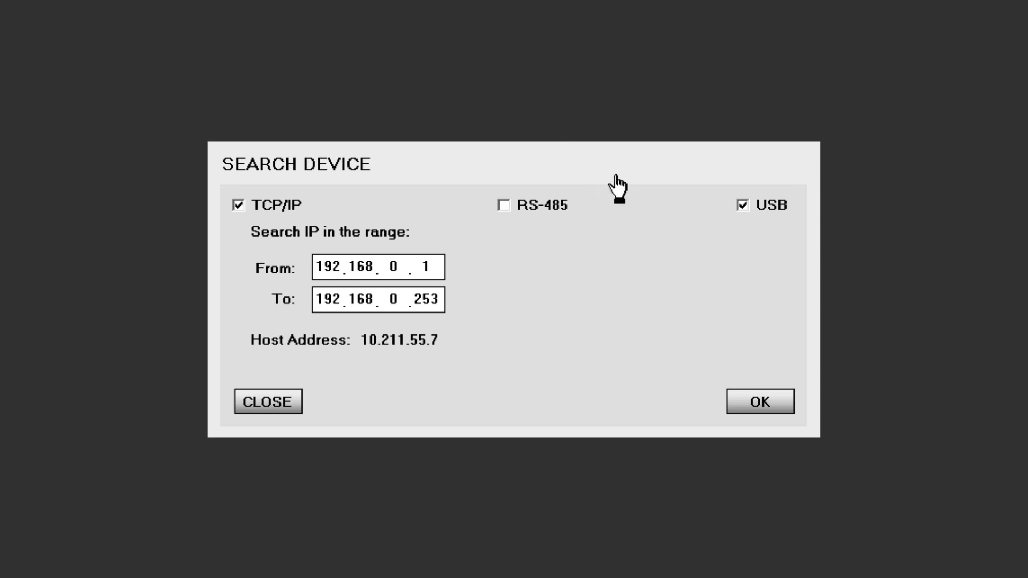
click(505, 205)
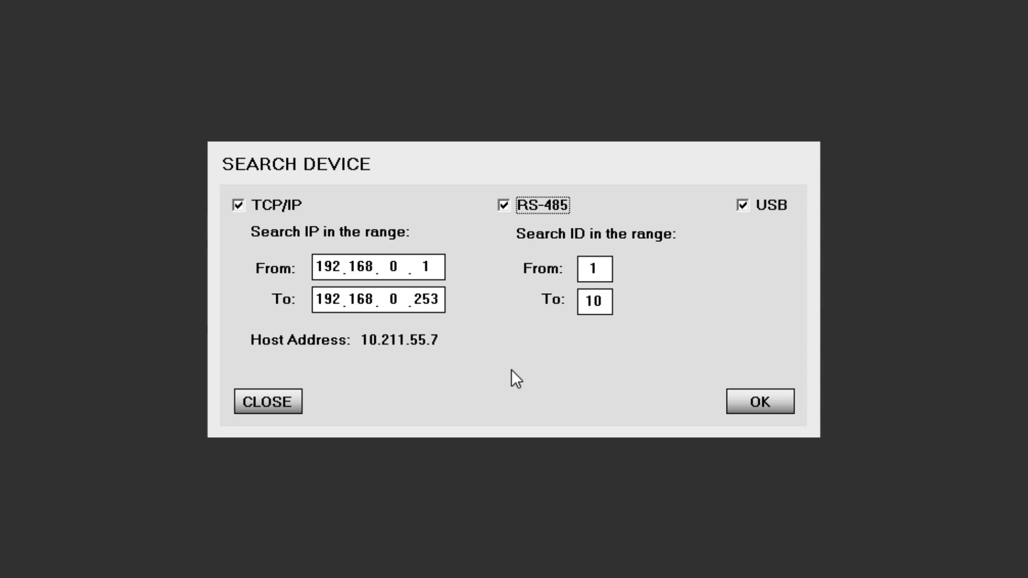
click(278, 407)
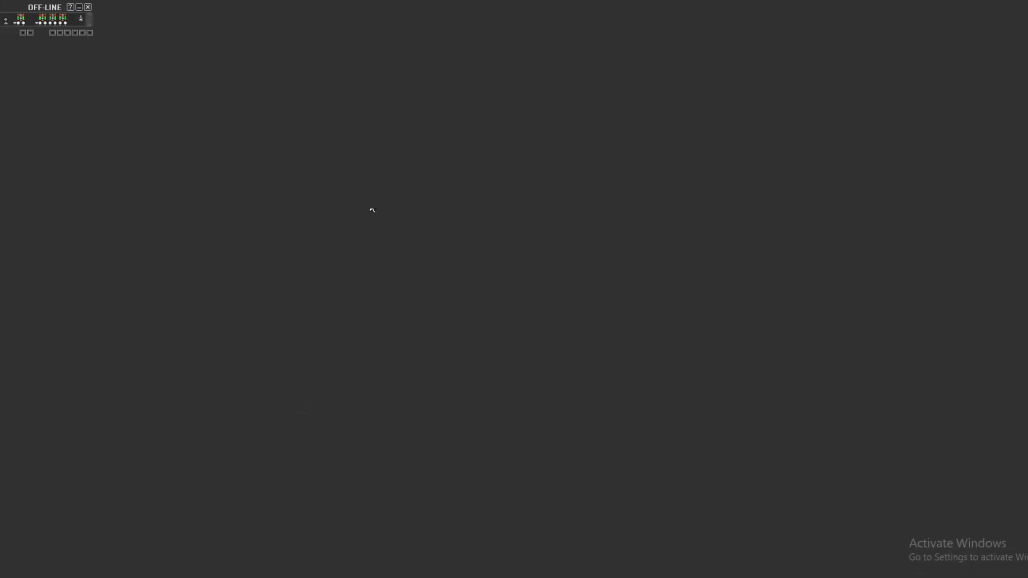
- Add a DX0.6 and a DX0.4, both connected over USB
click(76, 27)
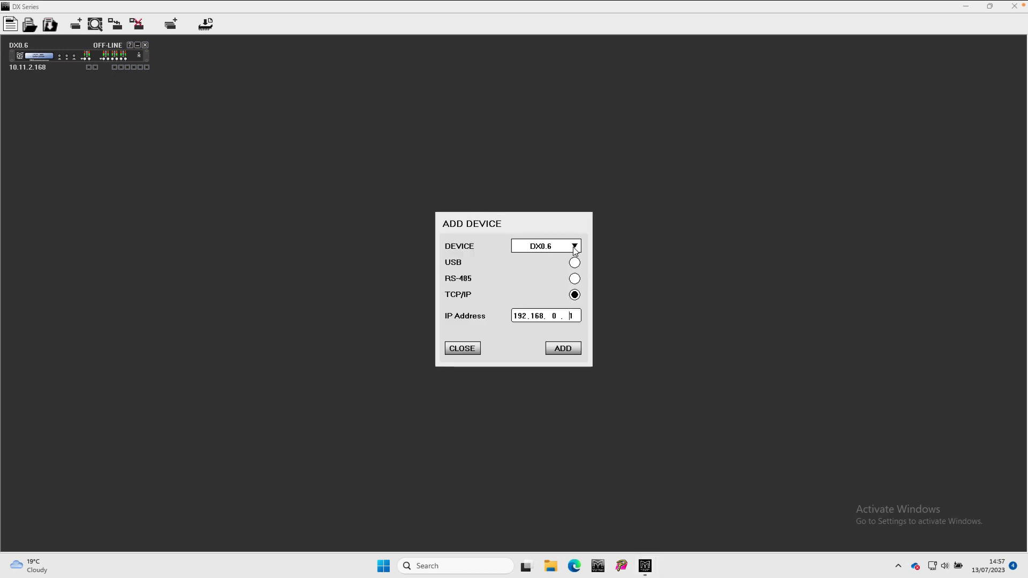
click(573, 263)
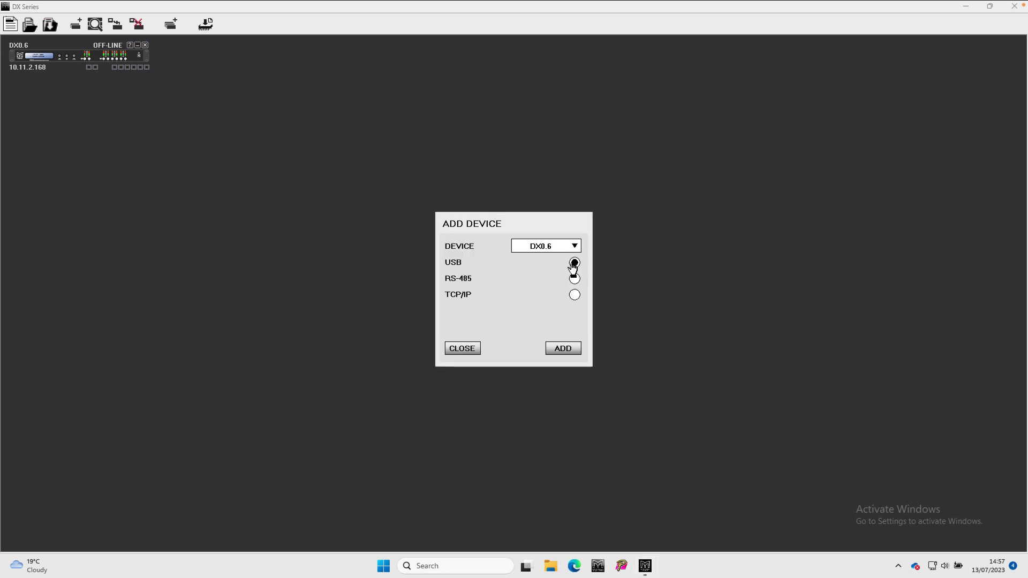
click(562, 349)
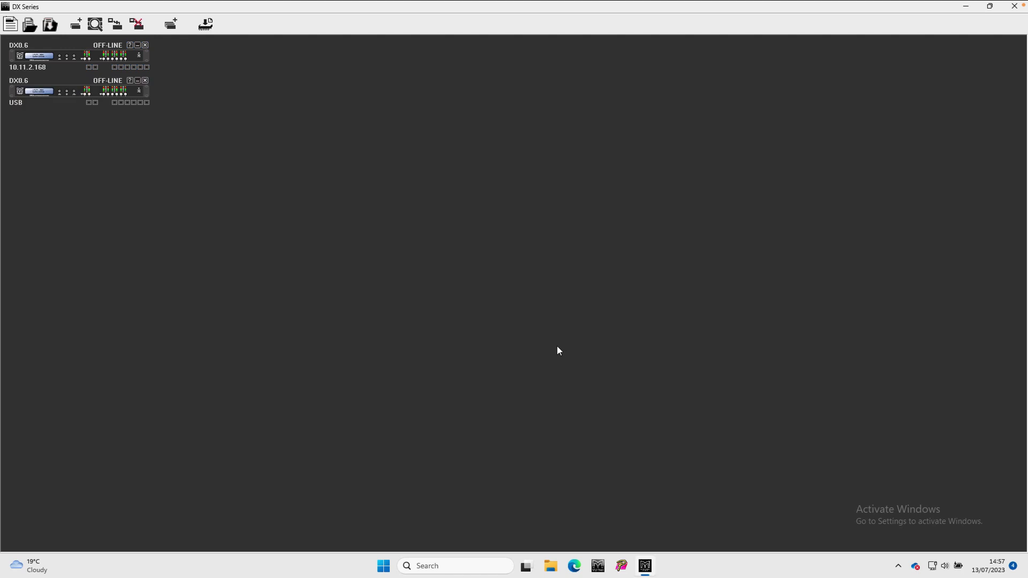
click(76, 25)
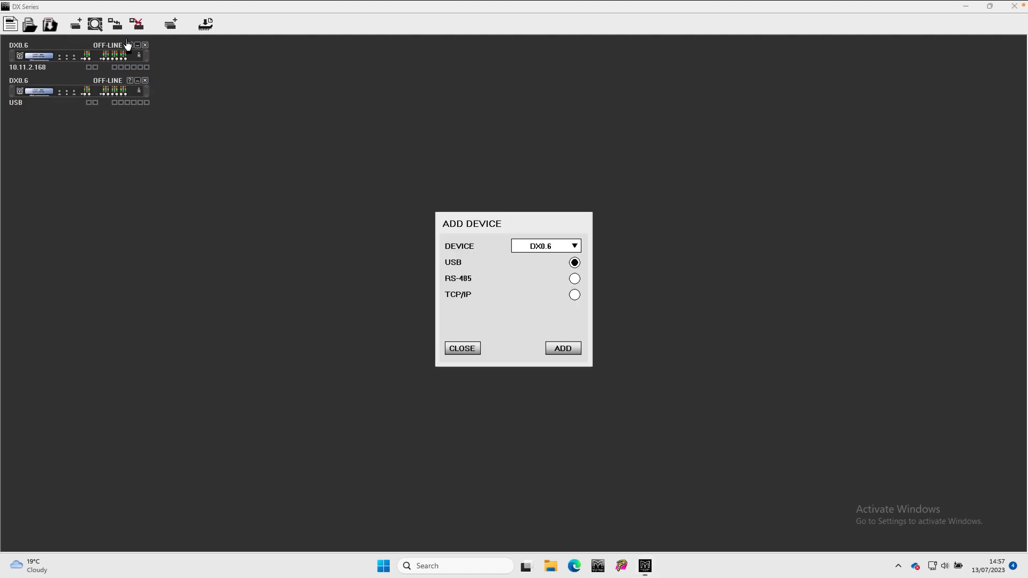
click(574, 246)
click(554, 261)
click(559, 350)
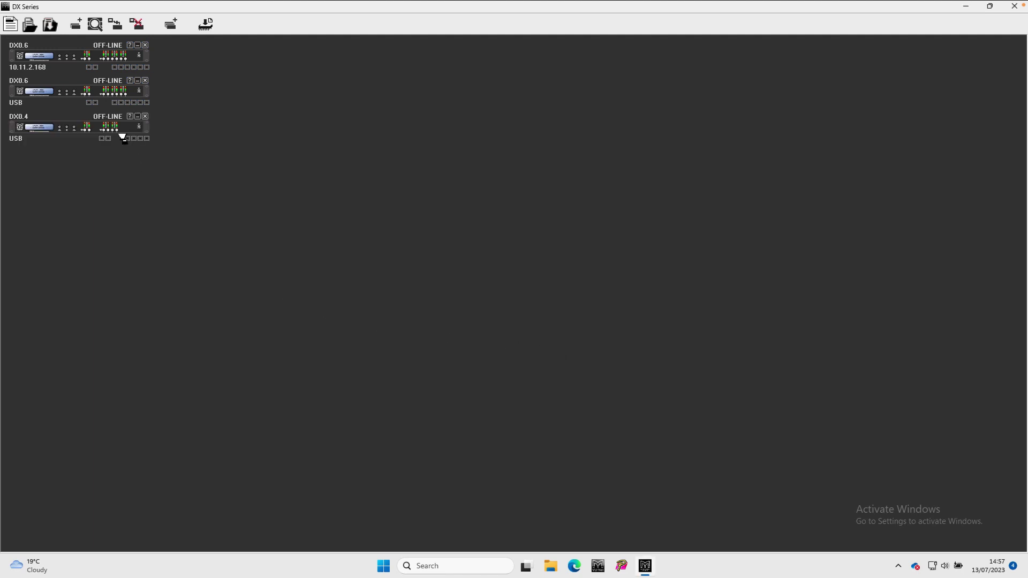
- Add a DX0.6 connected over RS-485 with ID 01
click(74, 30)
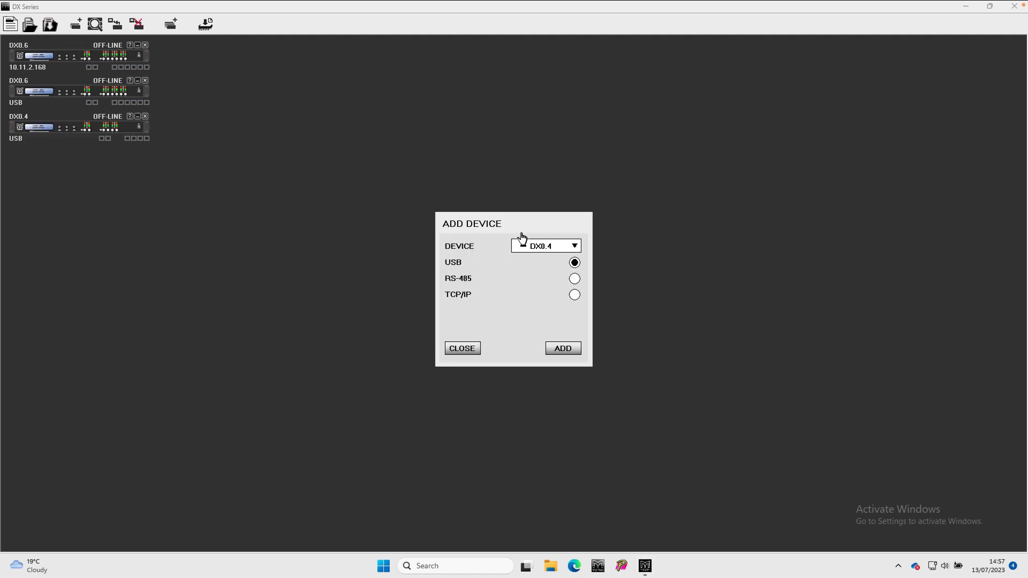
click(545, 248)
click(542, 272)
click(574, 279)
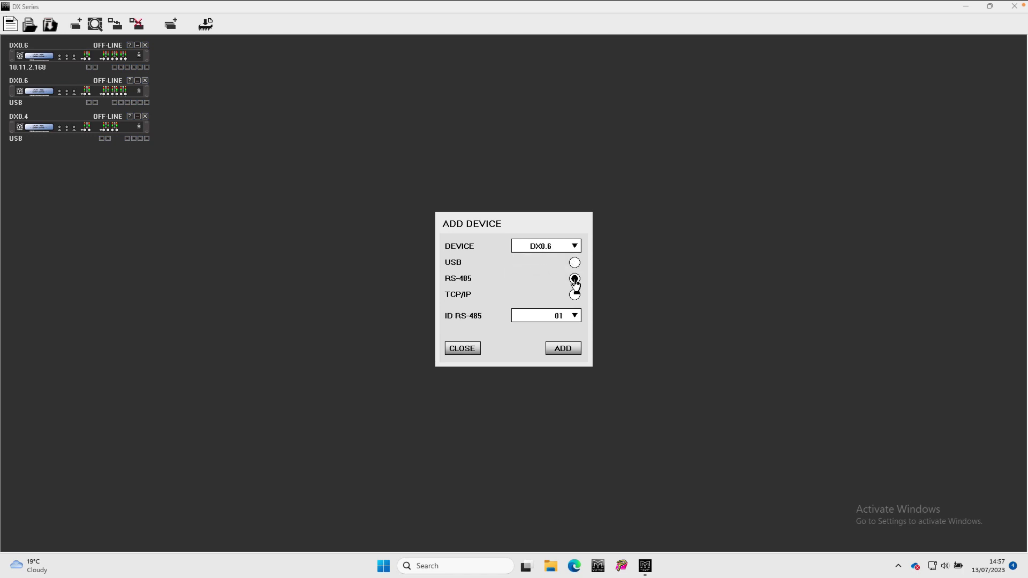
click(563, 348)
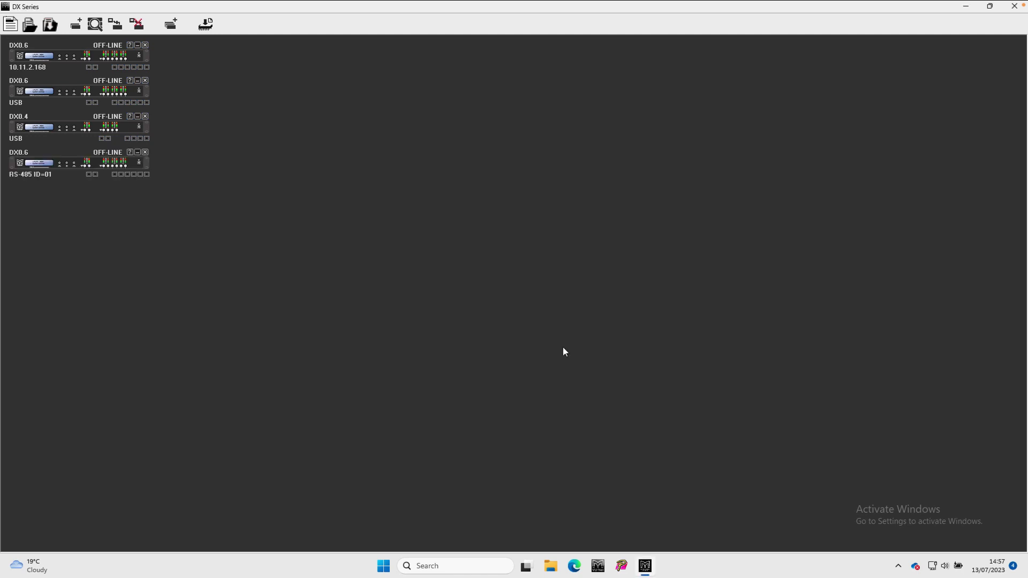
- Add a DX0.4 connected over RS-485 with ID 03
click(76, 28)
click(545, 247)
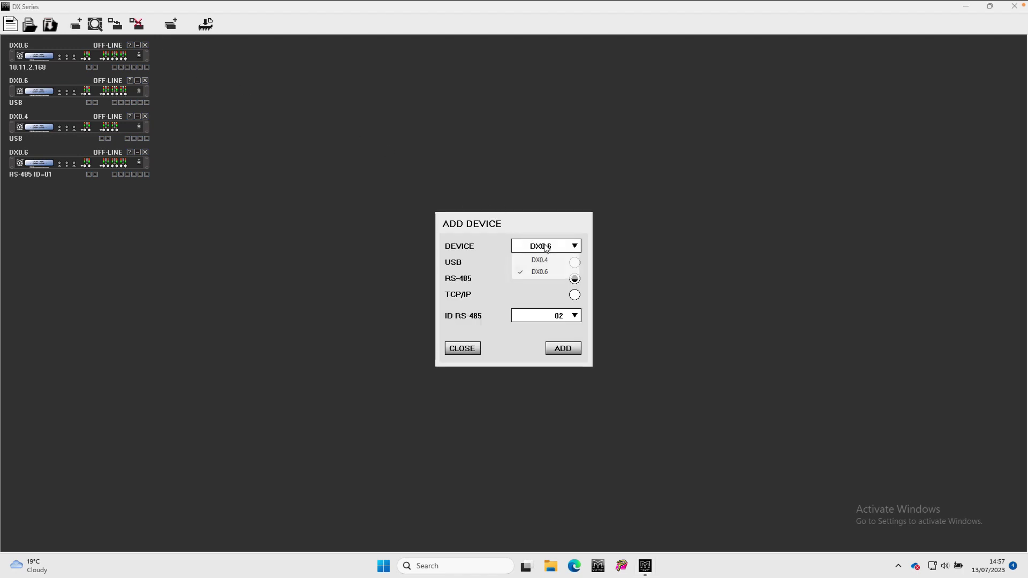
click(540, 260)
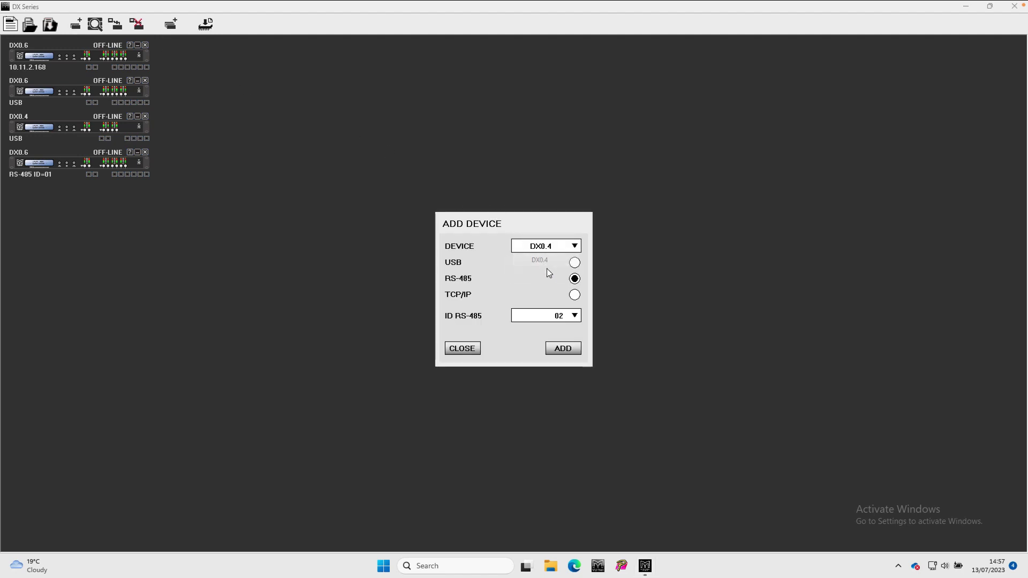
click(562, 317)
click(557, 207)
click(555, 349)
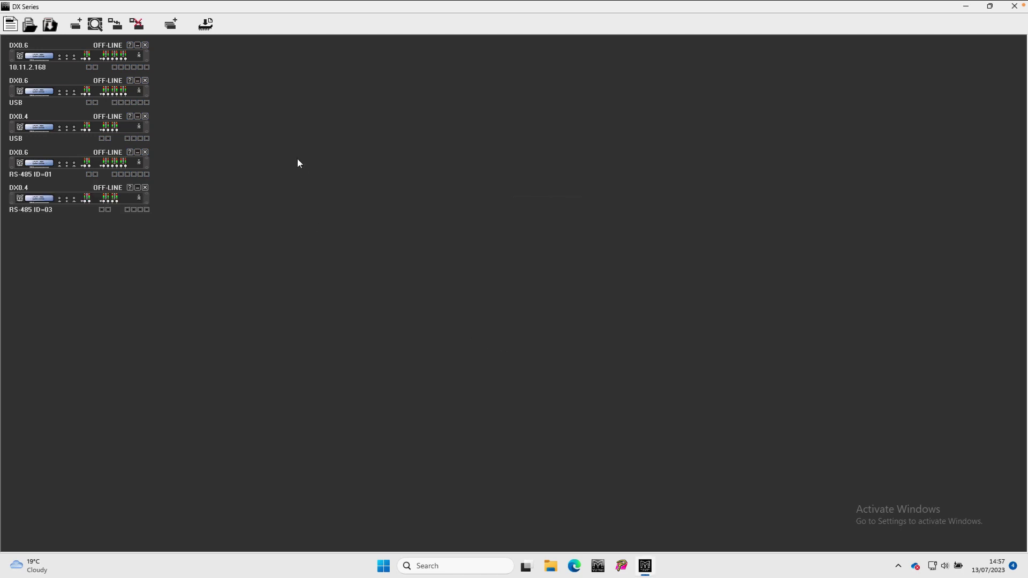
- Disconnect all devices, then bring the 10.11.2.168 DX0.6 online by loading current settings to it
click(108, 49)
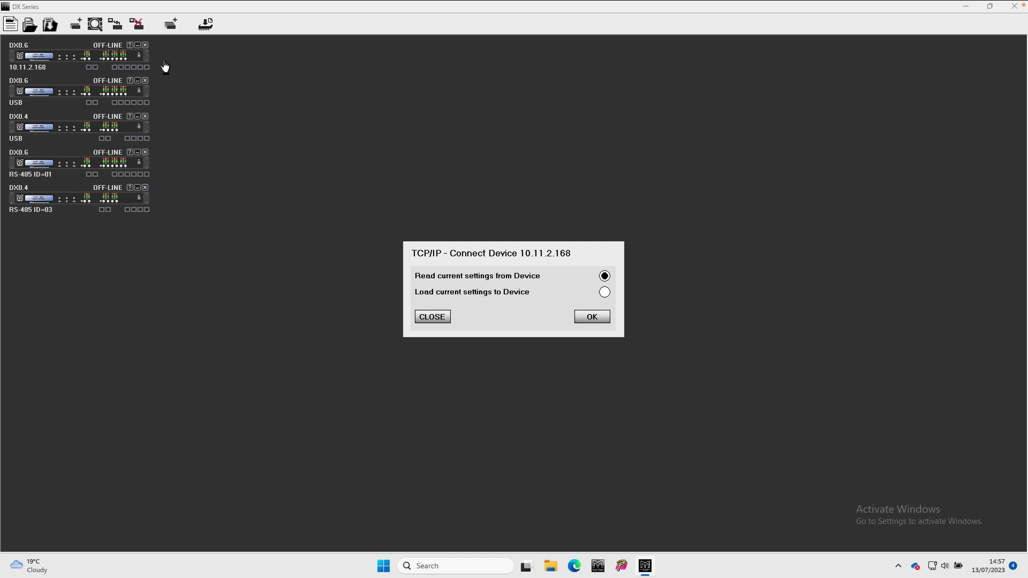
click(427, 318)
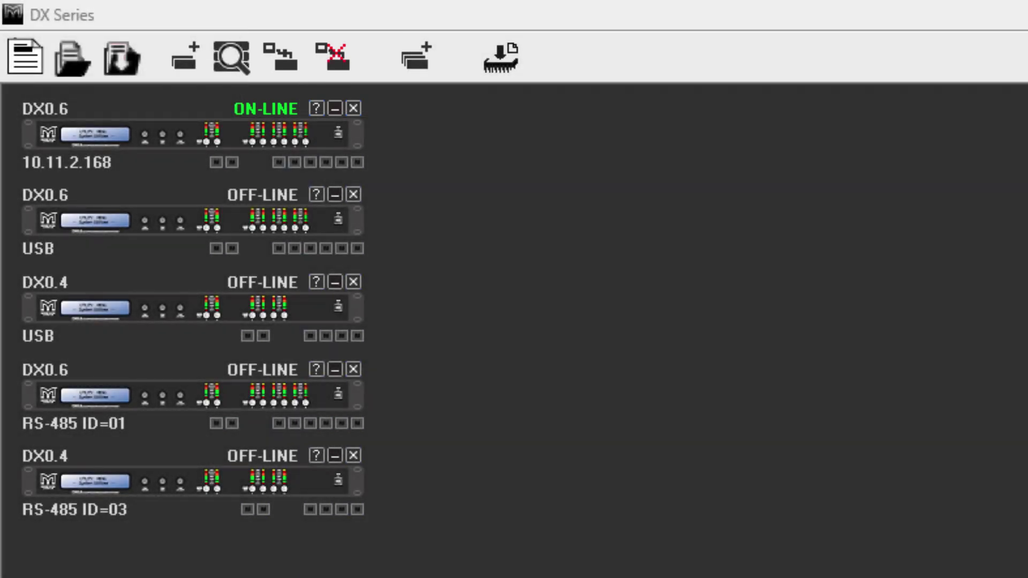
click(826, 525)
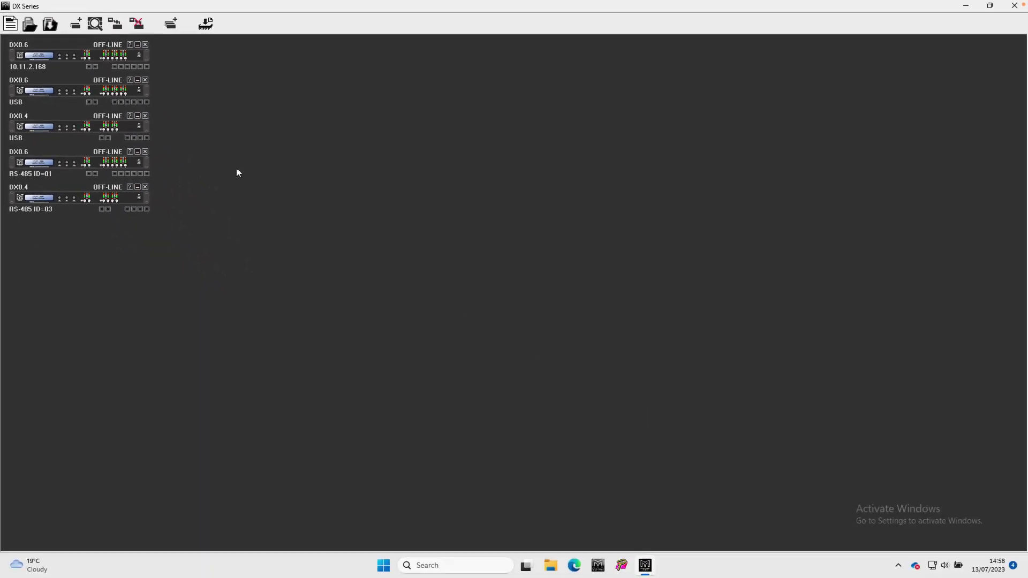
double_click(110, 52)
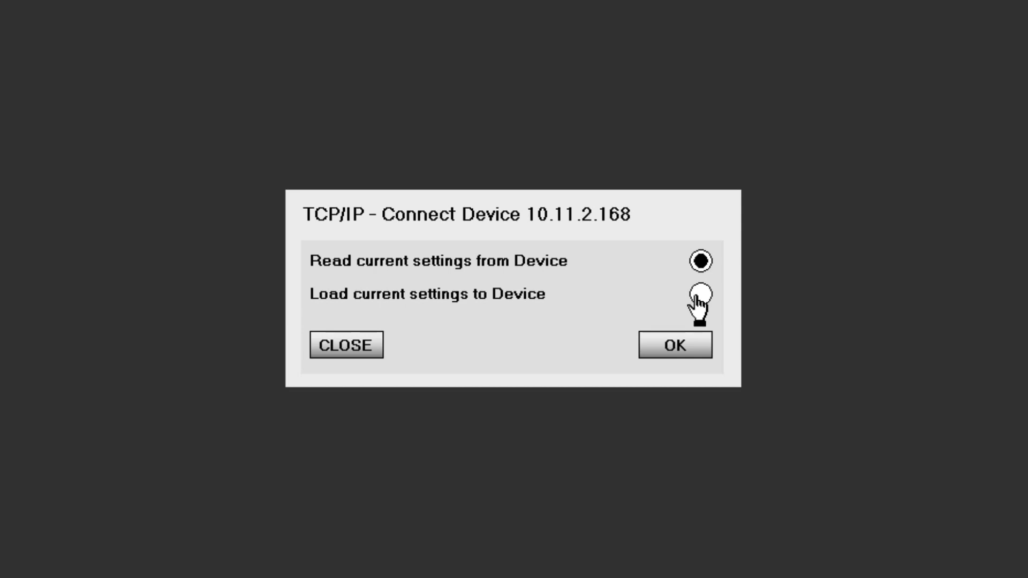
click(697, 298)
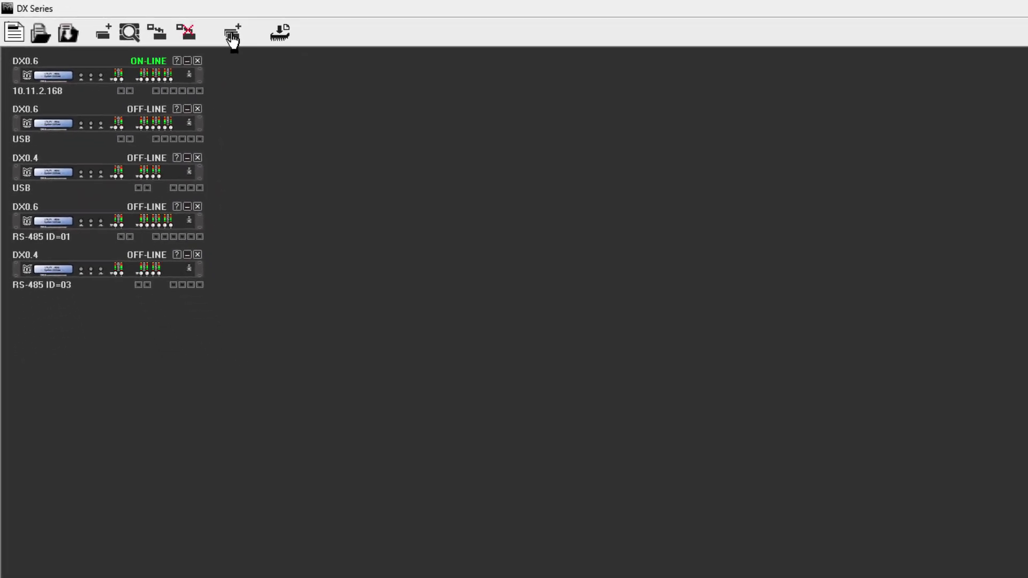
- Add a group named 'Group One' linking channels A and B of the TCP/IP, USB and RS-485 DX0.6 units
click(334, 51)
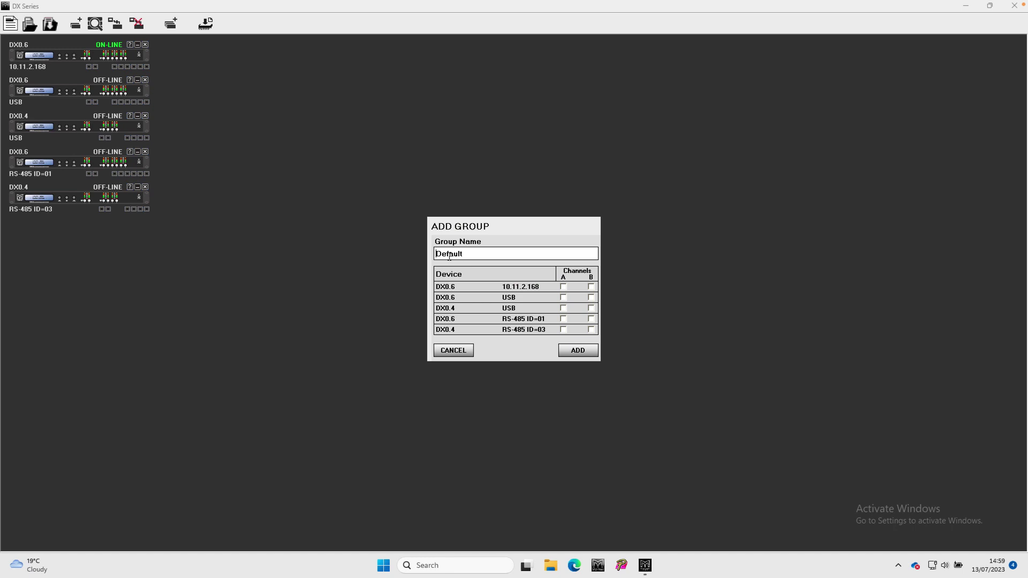
click(435, 254)
text(Group One)
drag(504, 254, 478, 252)
key(BackSpace)
click(564, 287)
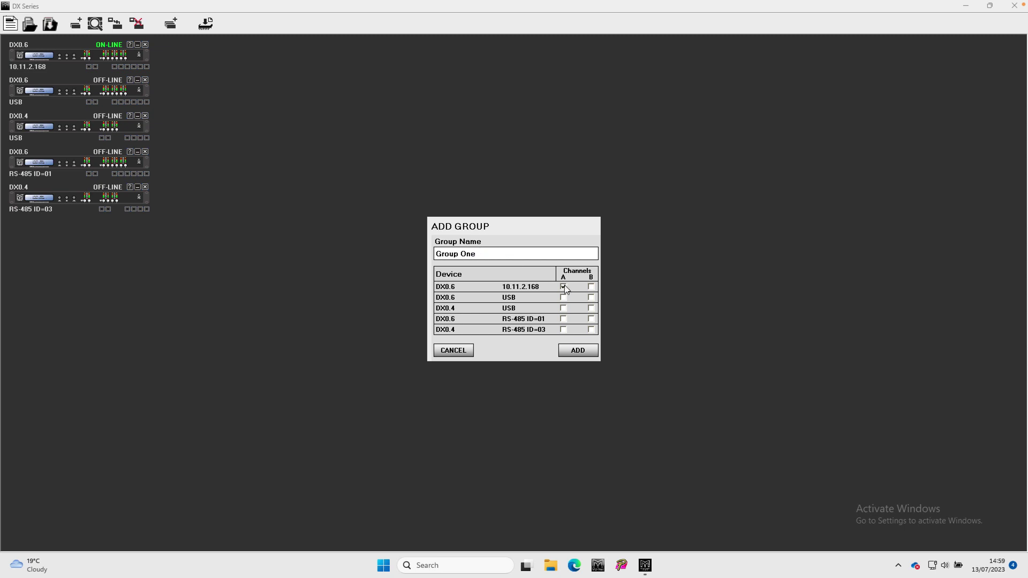
click(591, 287)
click(563, 298)
click(592, 319)
click(578, 350)
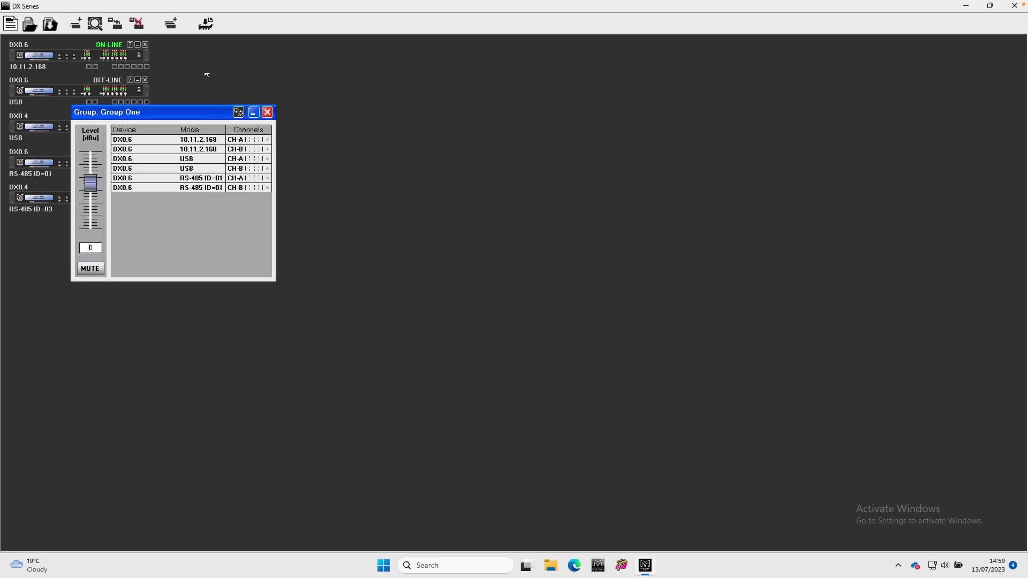
- Add 'DX4.0 Group' with channels A and B of the USB and RS-485 ID 03 DX0.4 units
click(173, 28)
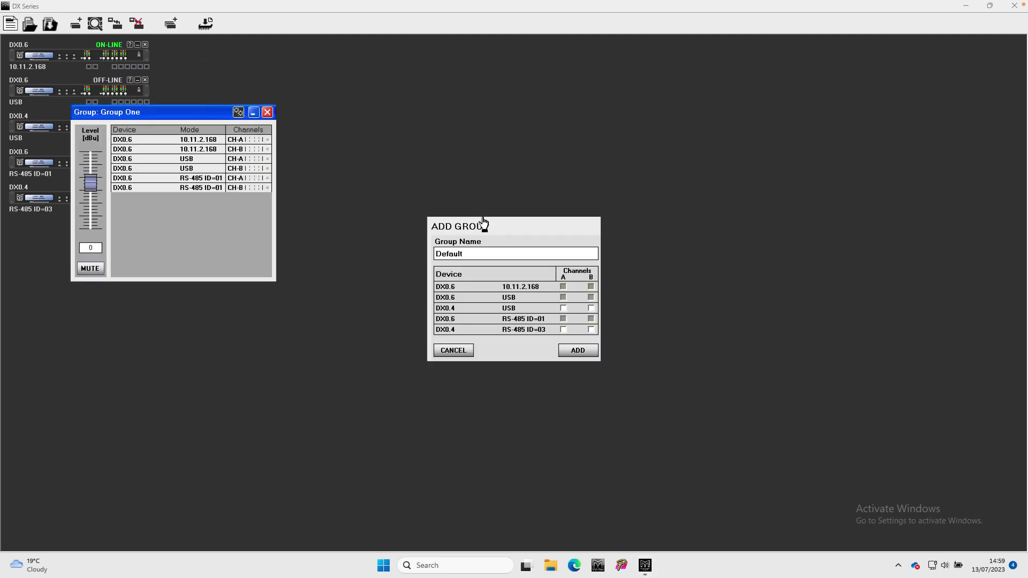
drag(447, 255, 422, 254)
text(DX4.0 Group)
click(564, 308)
click(591, 308)
click(563, 329)
click(591, 330)
click(579, 351)
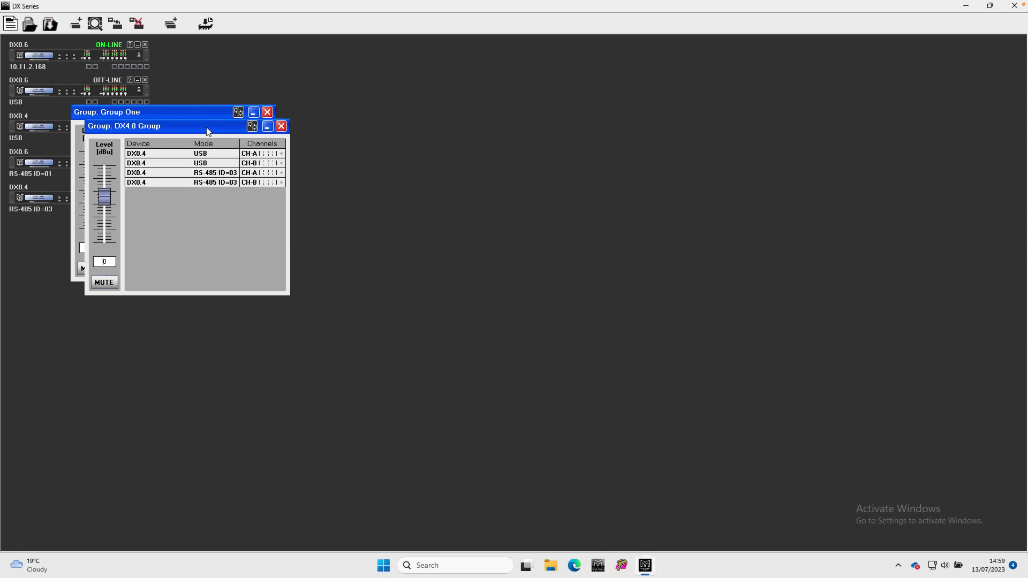
- Move the DX4.0 Group window below and set Group One's level to -3 dBu
drag(206, 131, 193, 306)
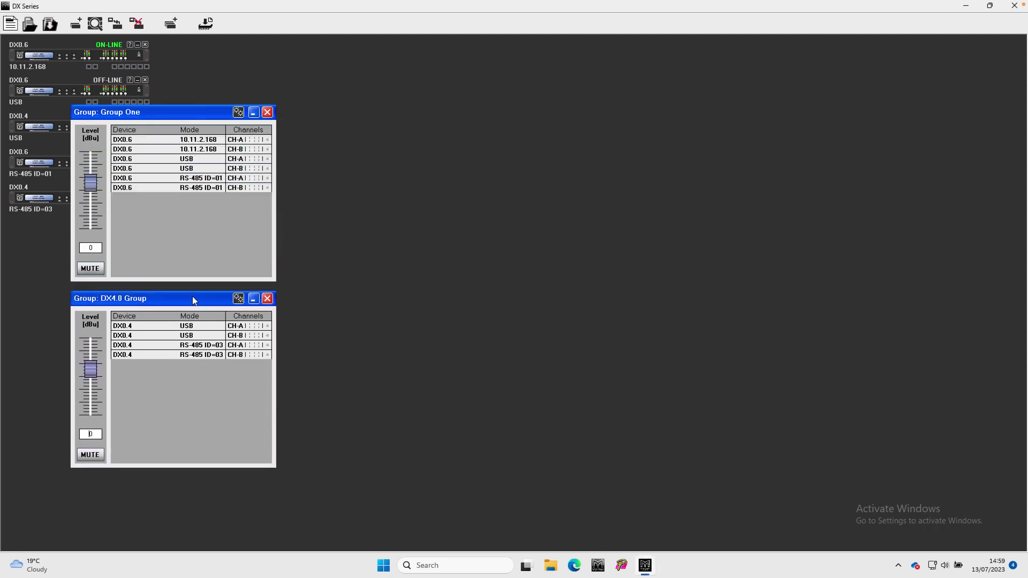
drag(89, 196, 89, 182)
drag(96, 248, 90, 250)
text(-3)
key(Return)
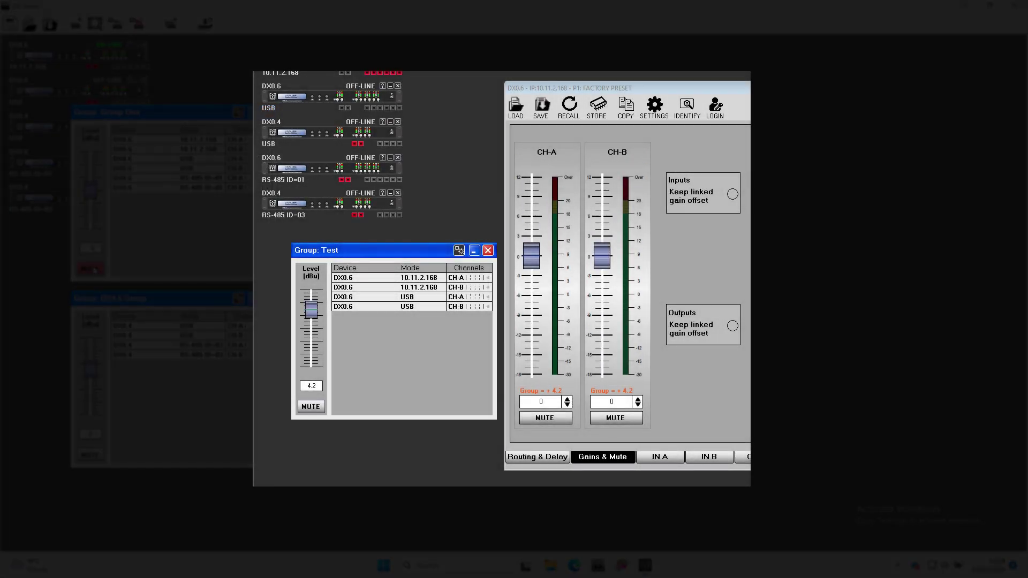
- Mute Group One and bring up its group settings
click(310, 408)
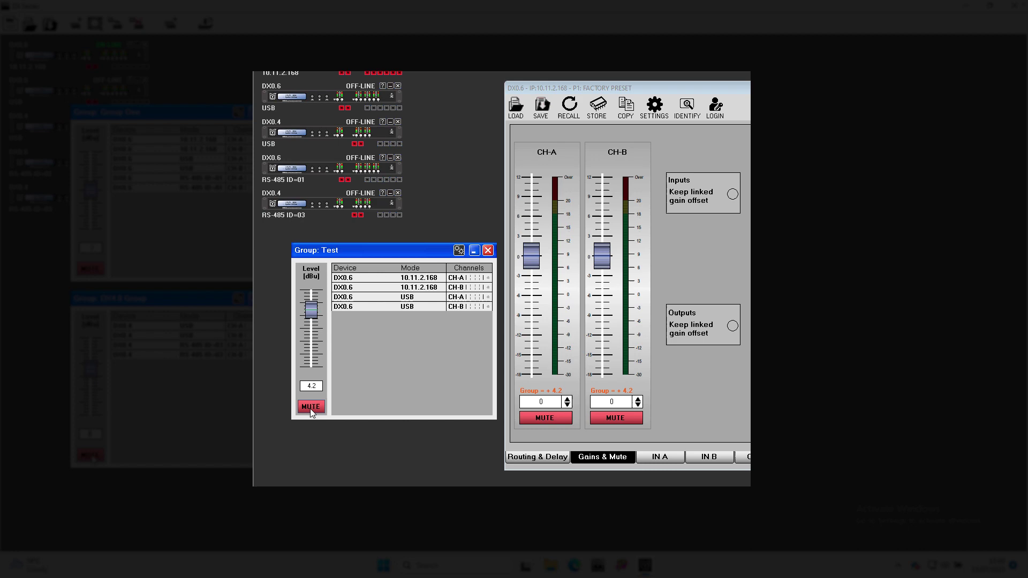
click(310, 408)
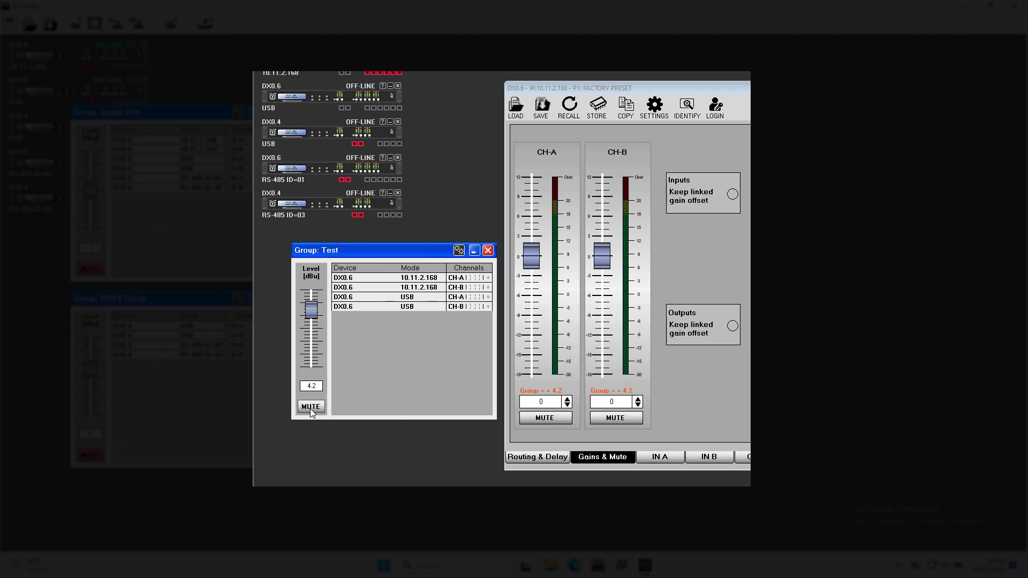
click(310, 408)
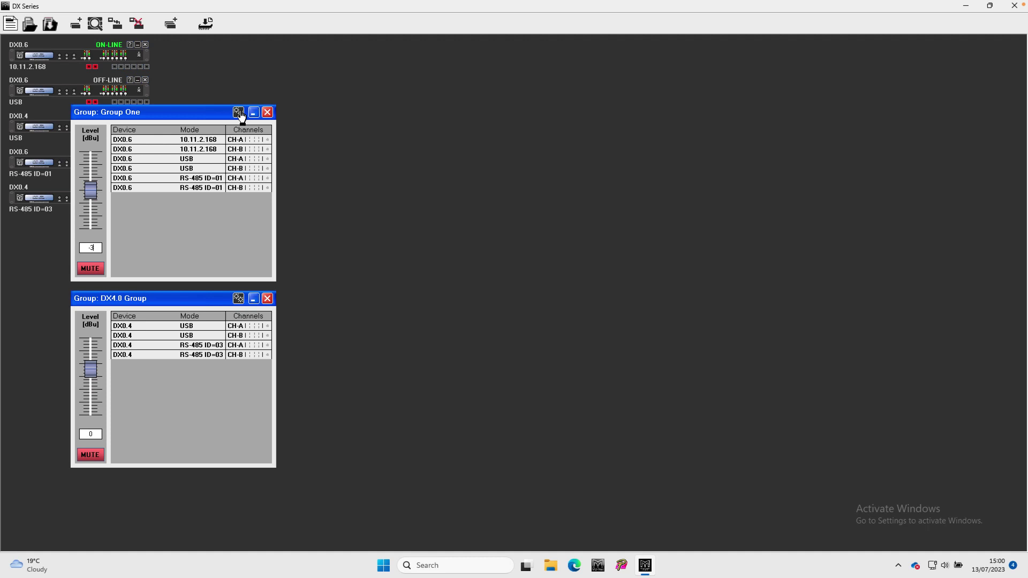
click(238, 113)
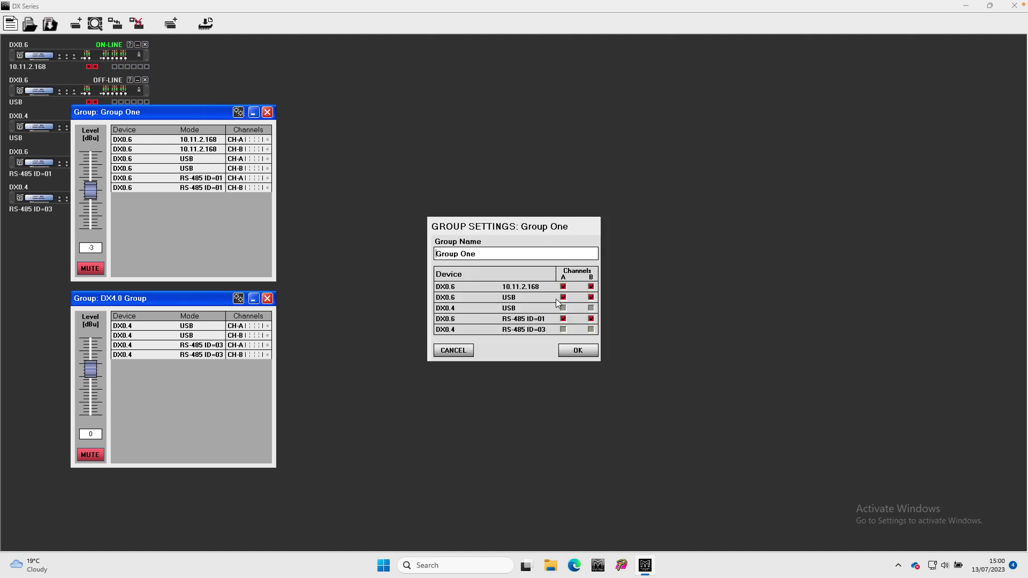
- Untick the RS-485 ID=01 DX0.6 channel in Group One and confirm with OK
click(591, 319)
click(581, 351)
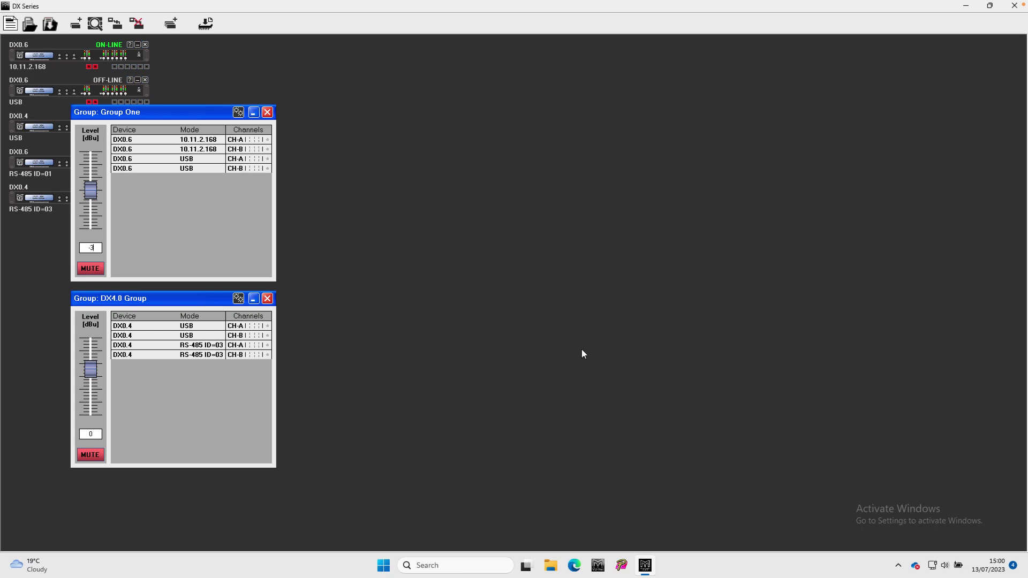